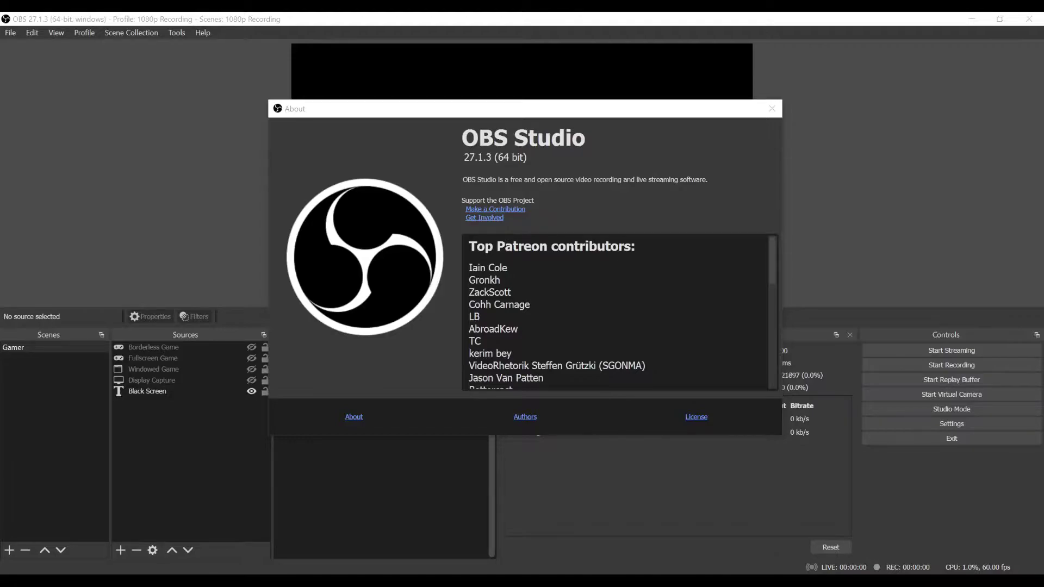
- Hide the Display Capture source and leave the Borderless Game source shown in the preview
click(811, 212)
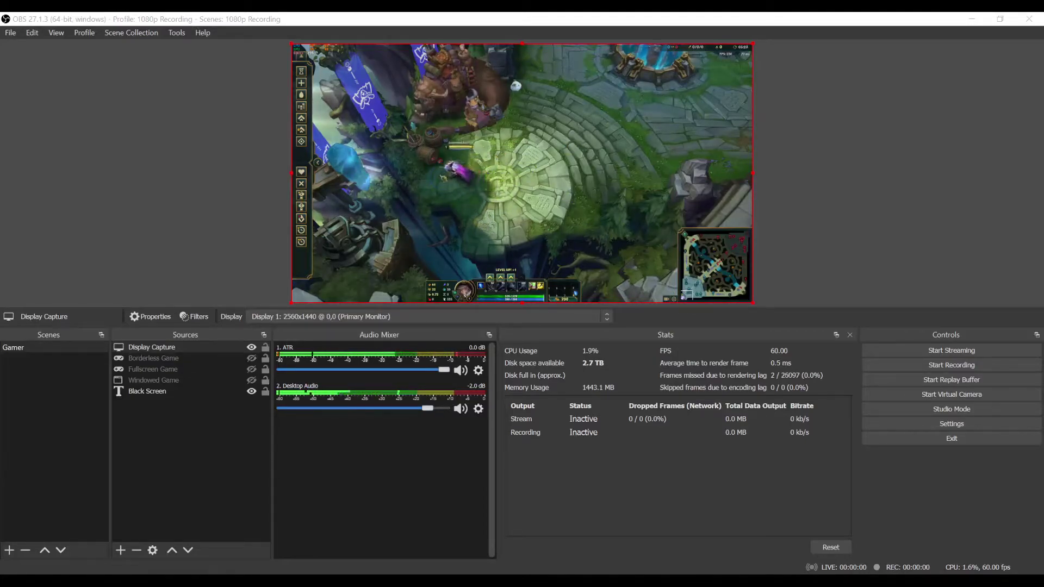
click(966, 472)
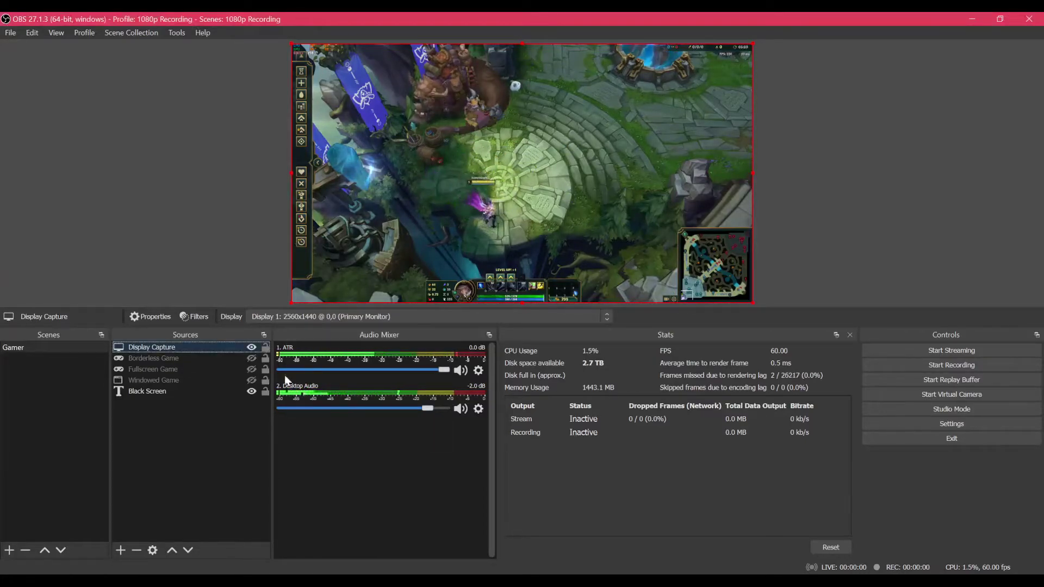
click(251, 347)
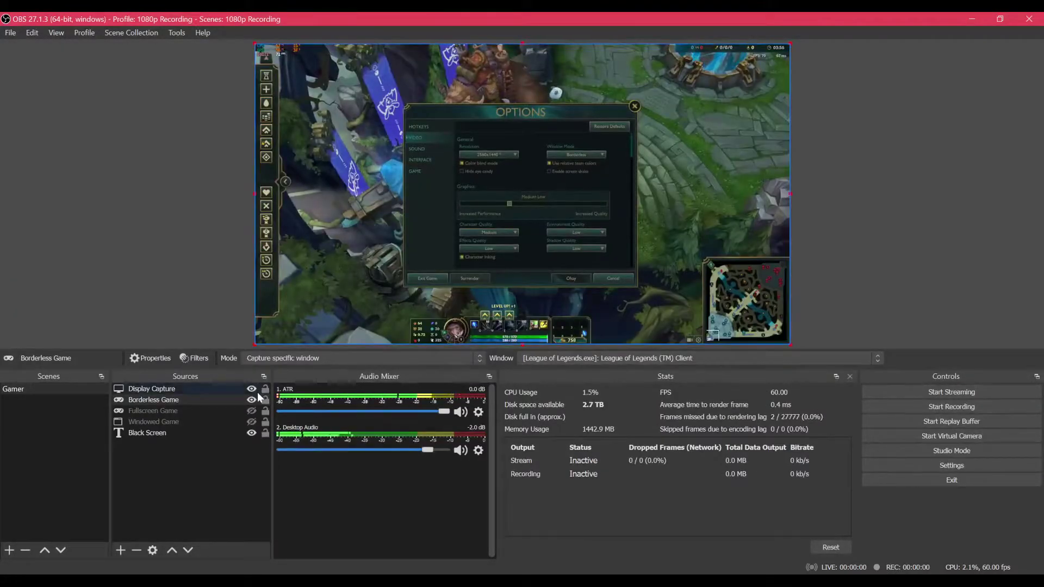
click(252, 389)
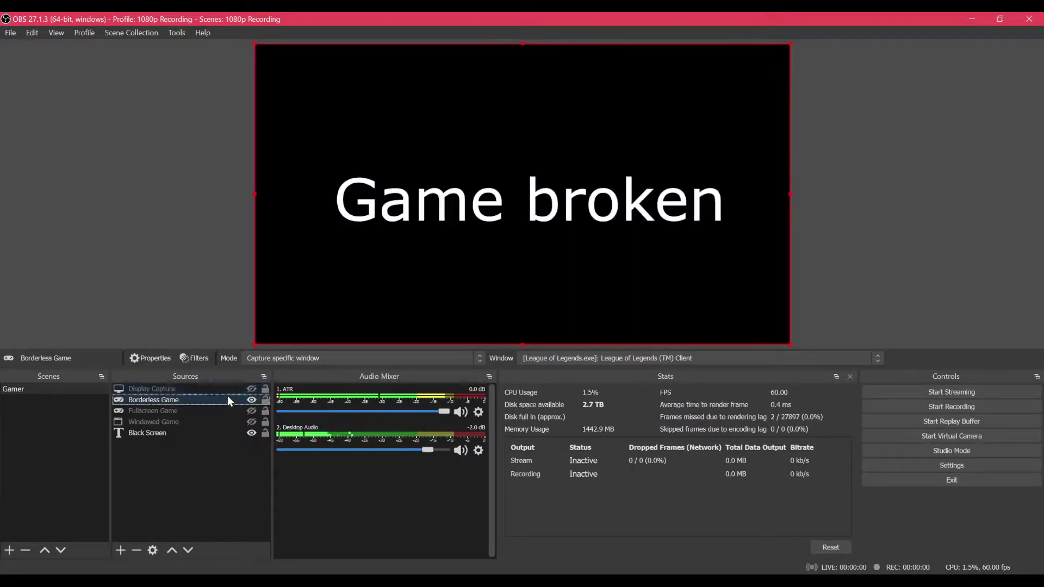
- Review the Borderless Game source's capture mode, window and hook settings, and close its properties without changes
double_click(225, 400)
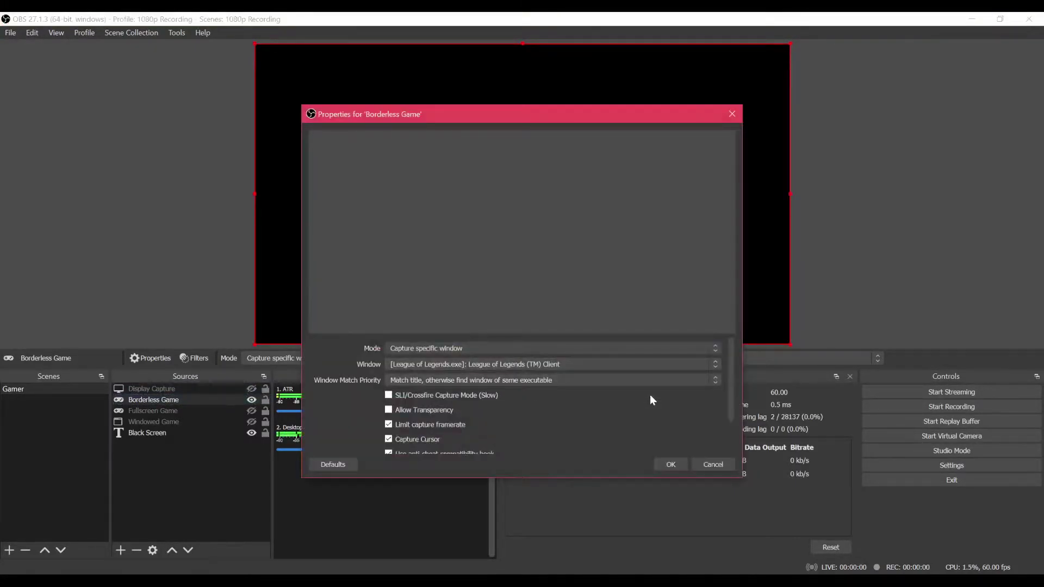
scroll(568, 411, down, 3)
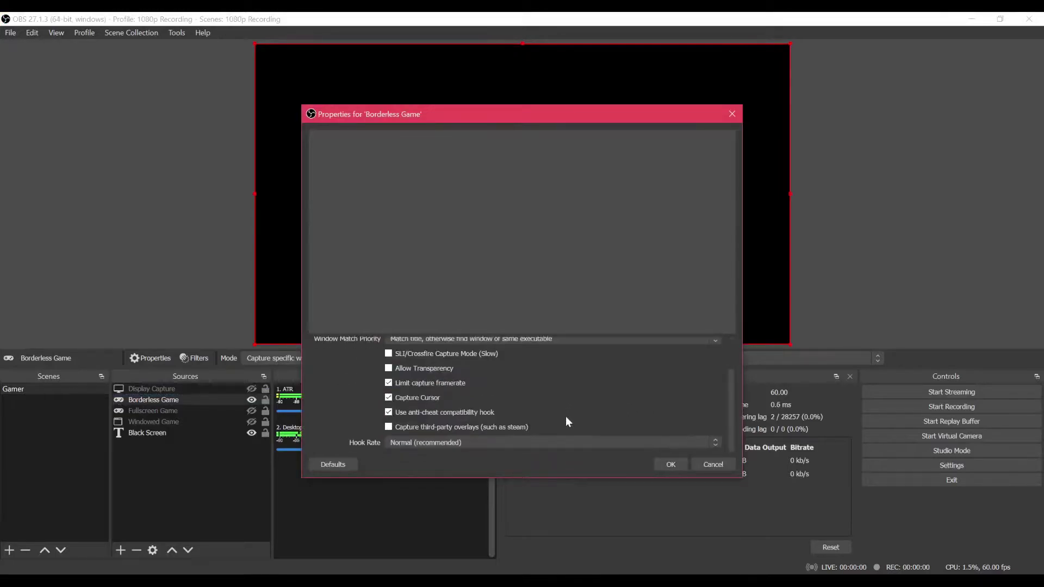
scroll(565, 422, up, 3)
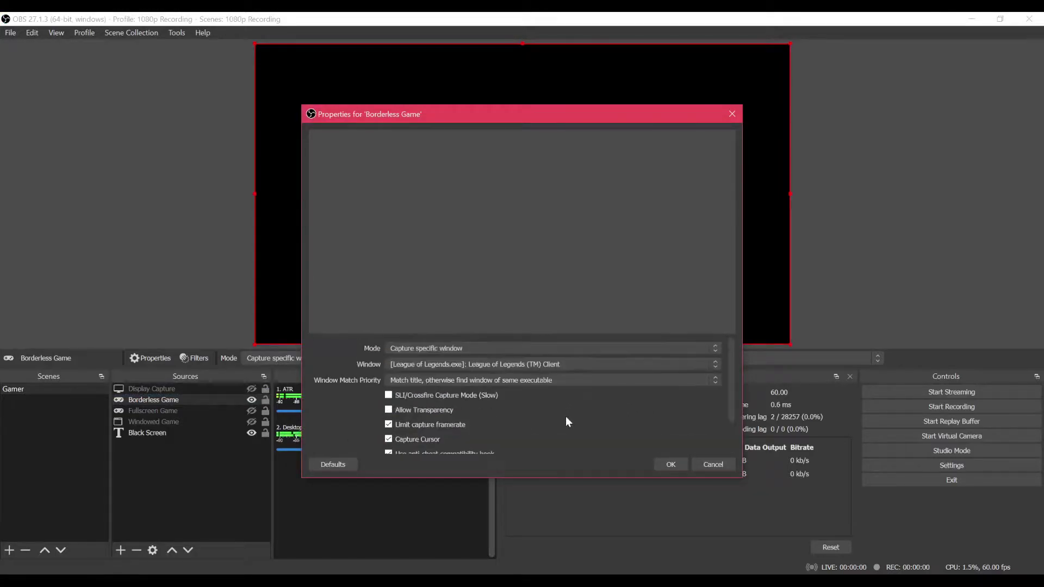
click(708, 465)
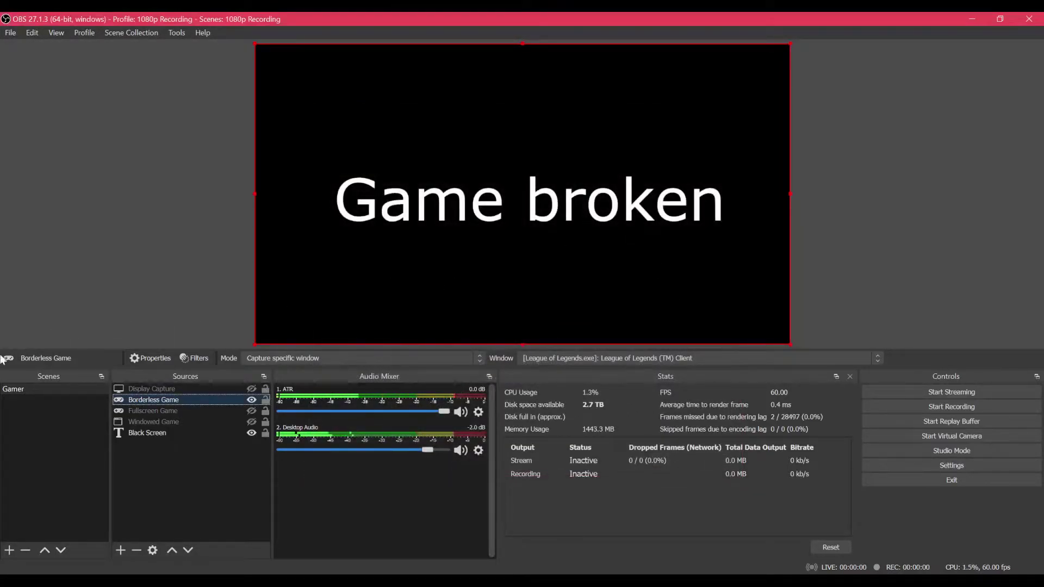
- Show the Fullscreen Game source and hide the Borderless Game source
click(185, 412)
click(252, 410)
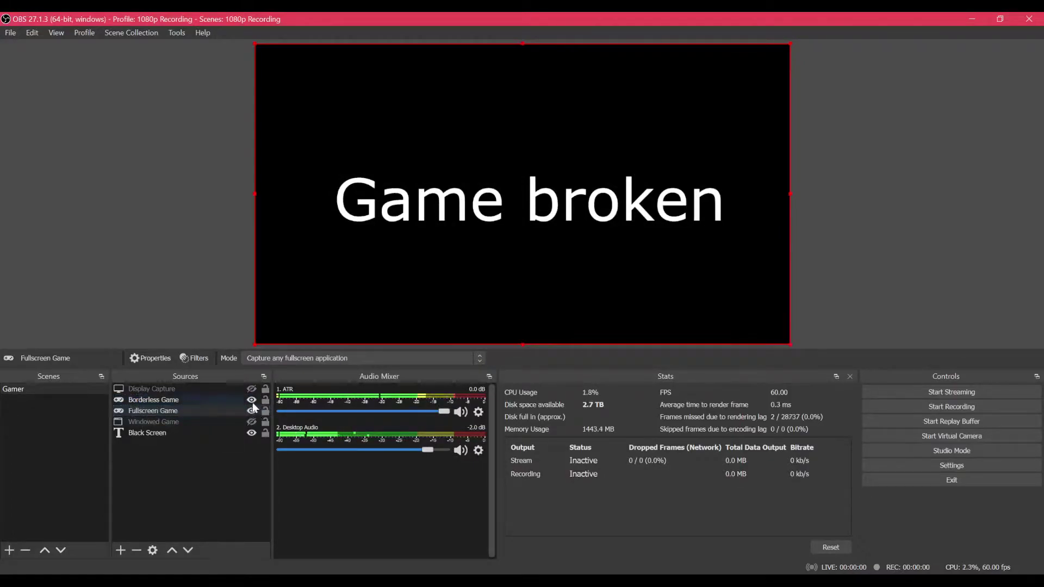
click(251, 400)
click(218, 411)
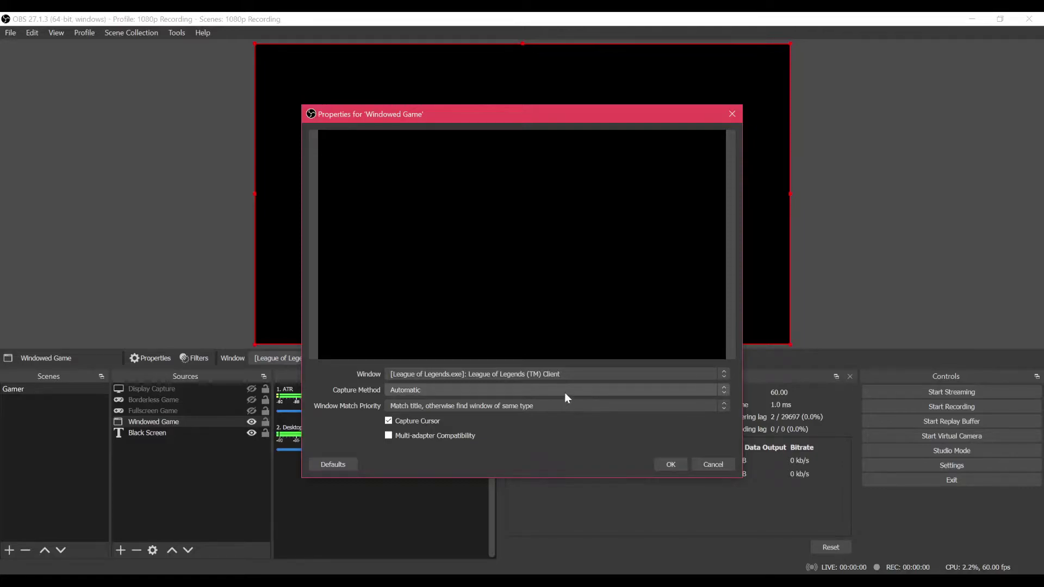
- Set the Windowed Game source's capture method to Windows 10 (1903 and up)
click(565, 393)
click(566, 416)
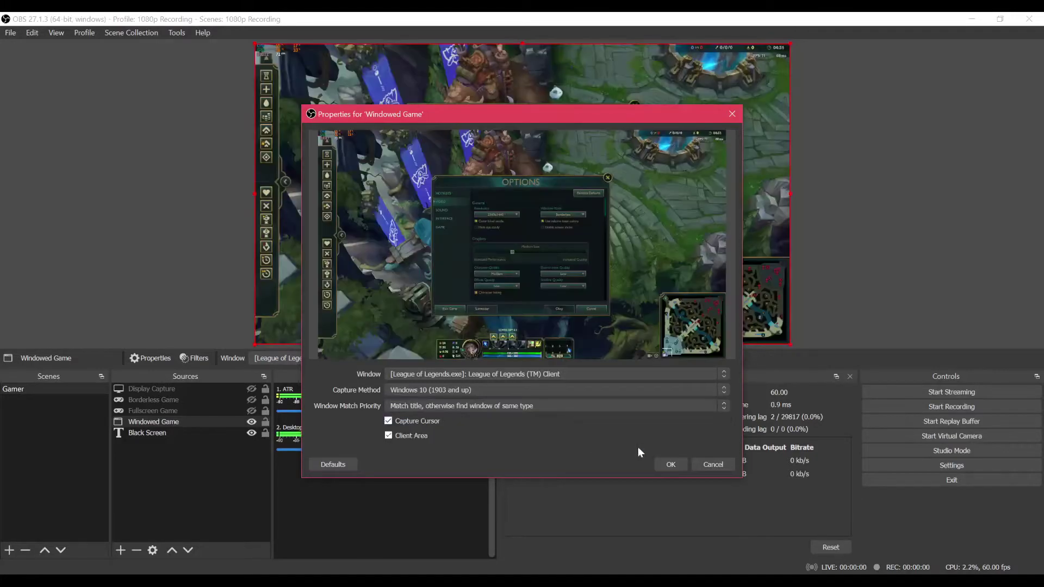
click(662, 462)
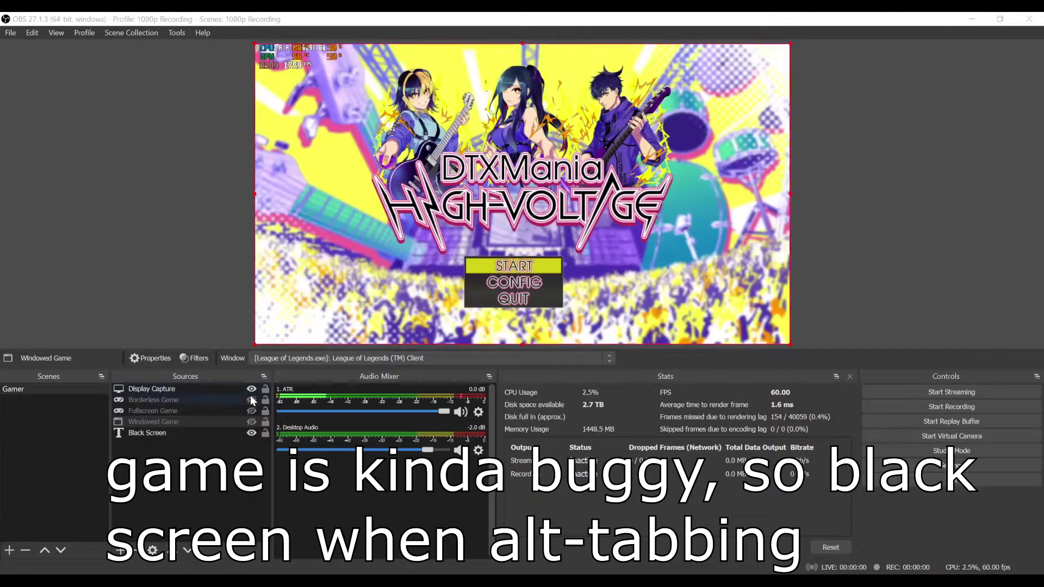
- Test the Borderless Game source on DTXMania by switching back and forth between the game and OBS
key(alt+Tab)
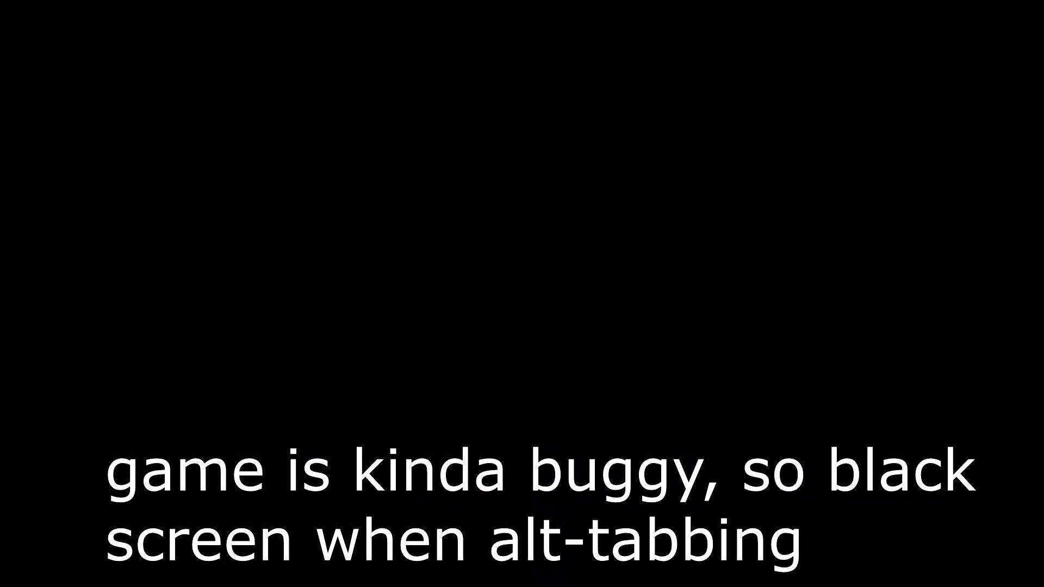
key(alt+Tab)
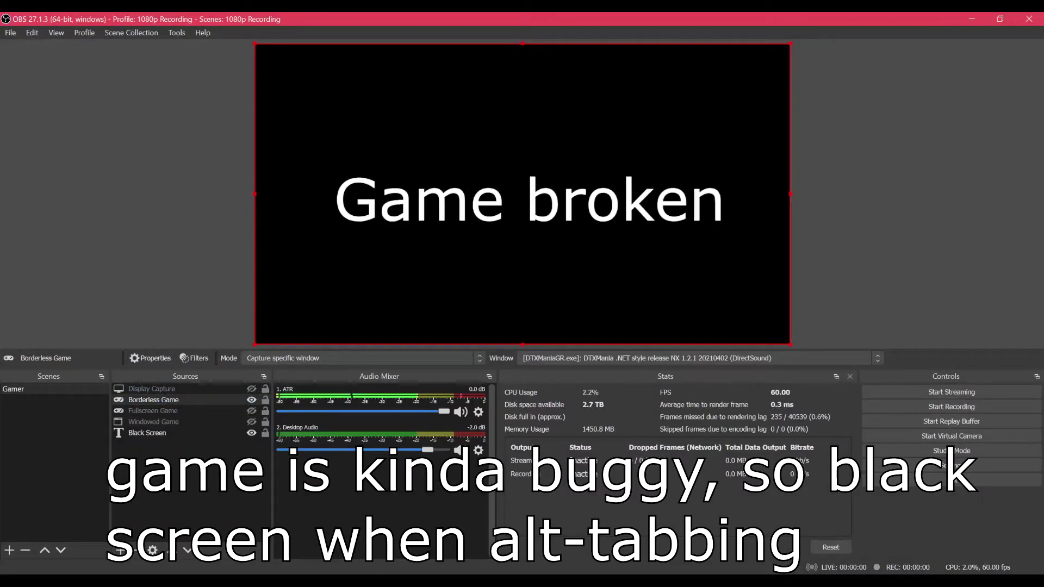
key(alt+Tab)
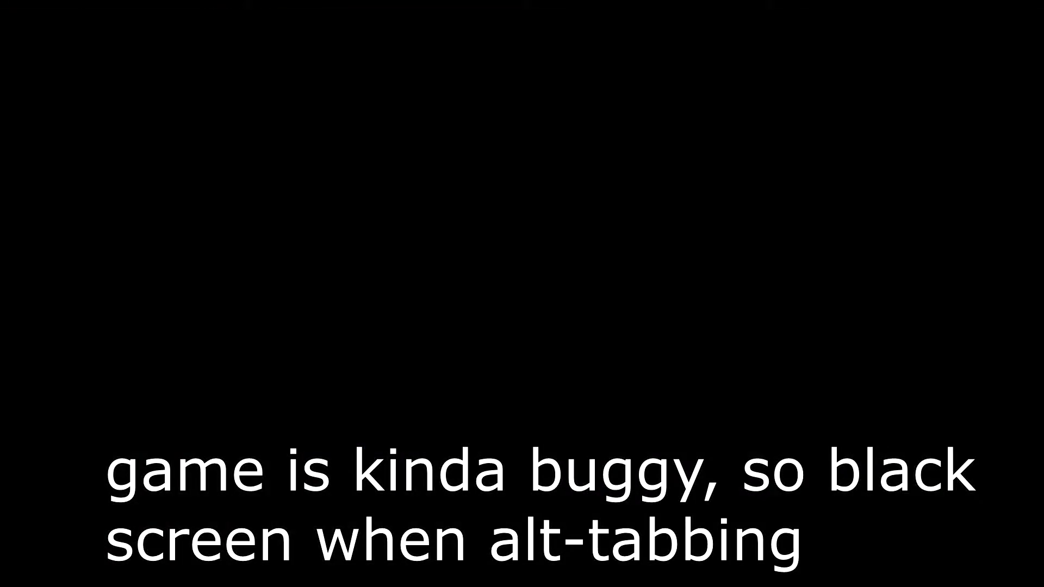
key(alt+Tab)
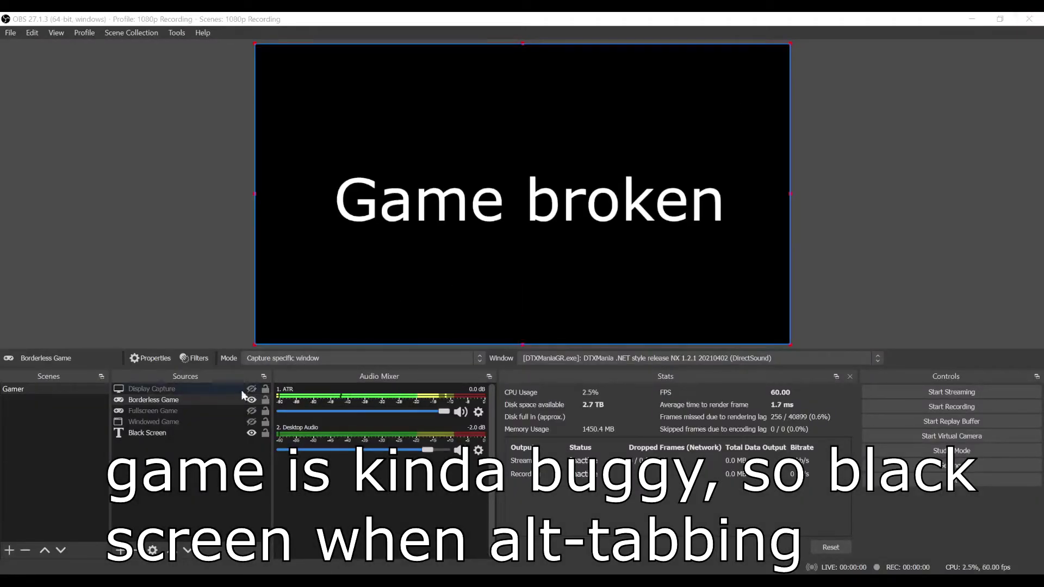
- Test the Fullscreen Game source on DTXMania in place of Borderless Game, switching between the game and OBS
key(alt+Tab)
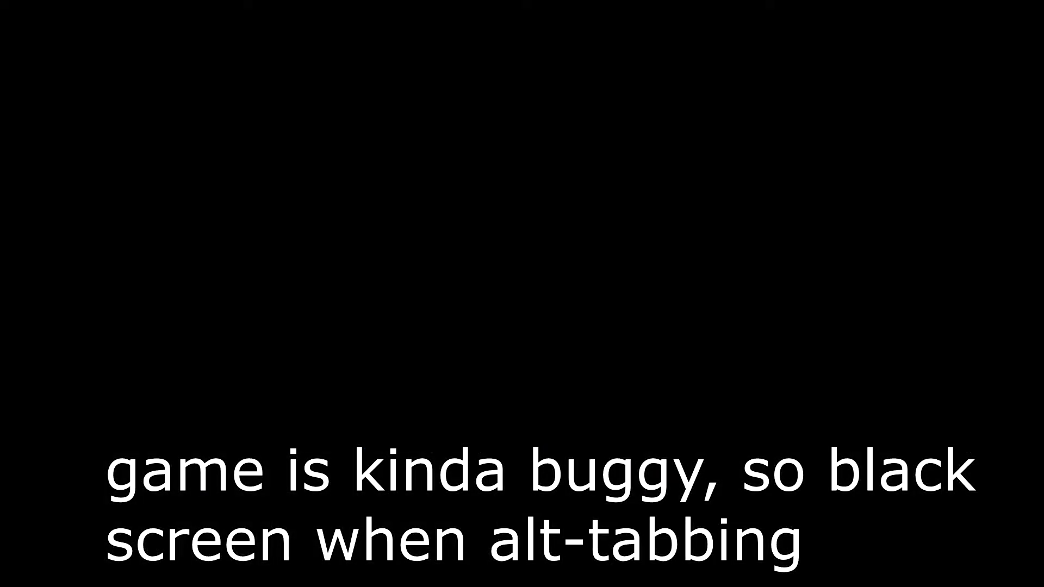
key(alt+Tab)
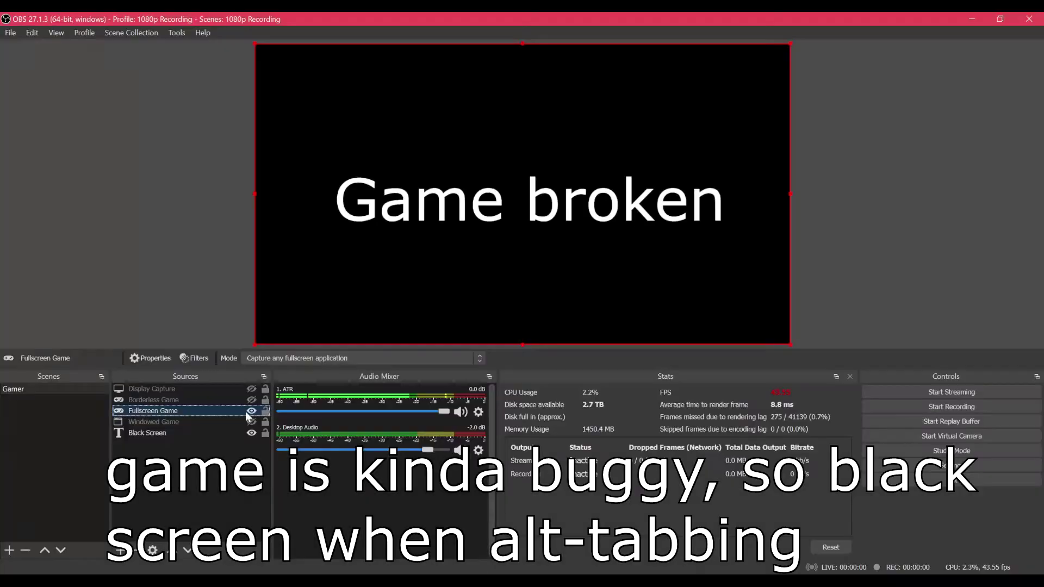
key(alt+Tab)
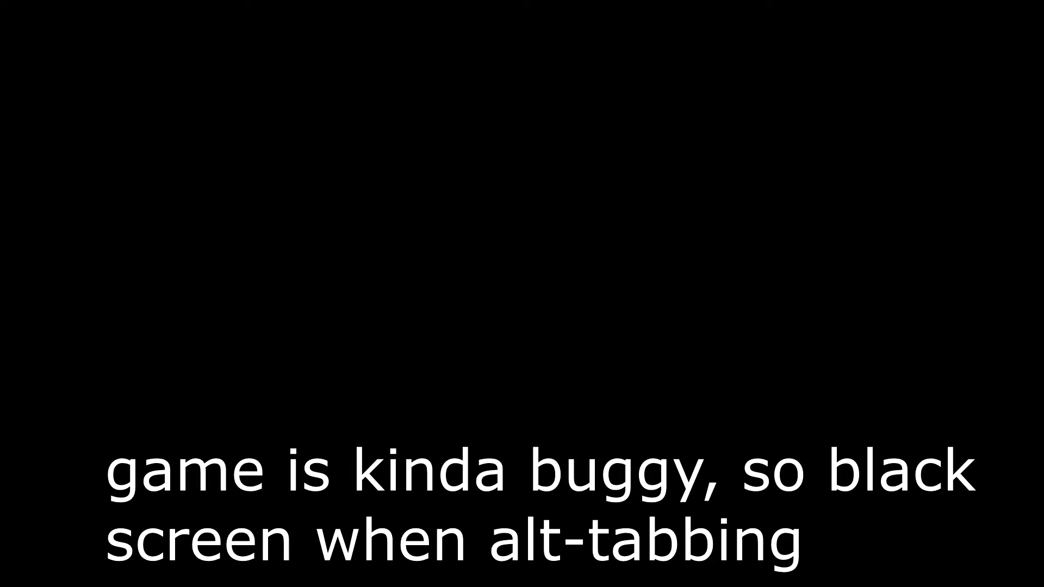
key(alt+Tab)
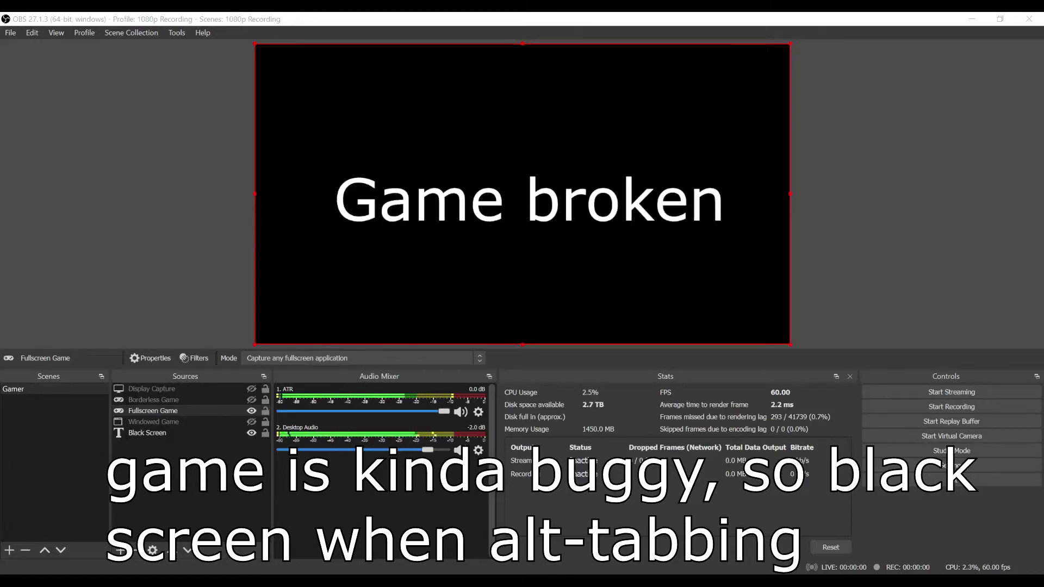
- Test the Windowed Game source on DTXMania's System settings with the game's Fullscreen option off
key(alt+Tab)
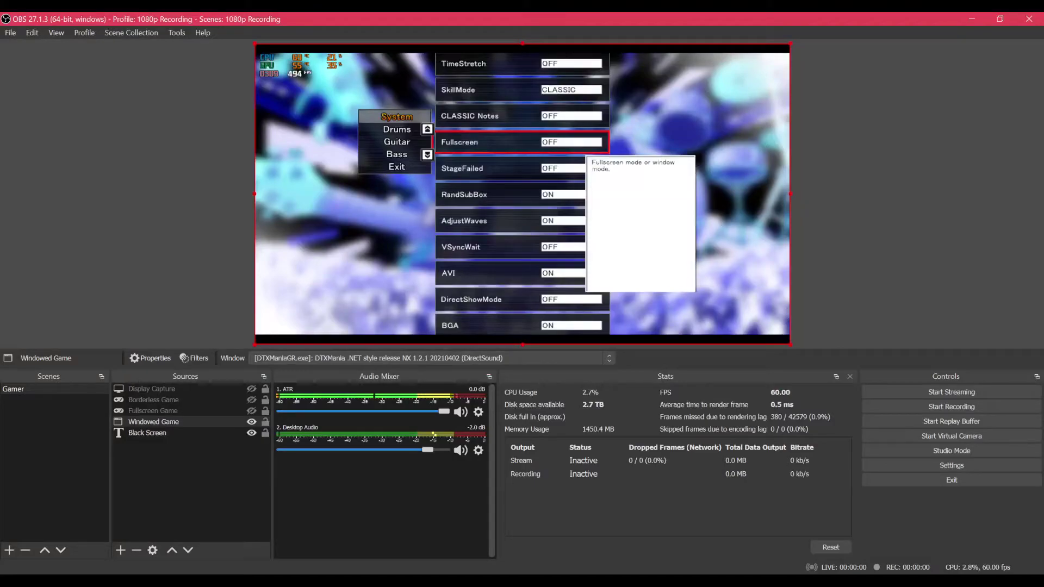
key(alt+Tab)
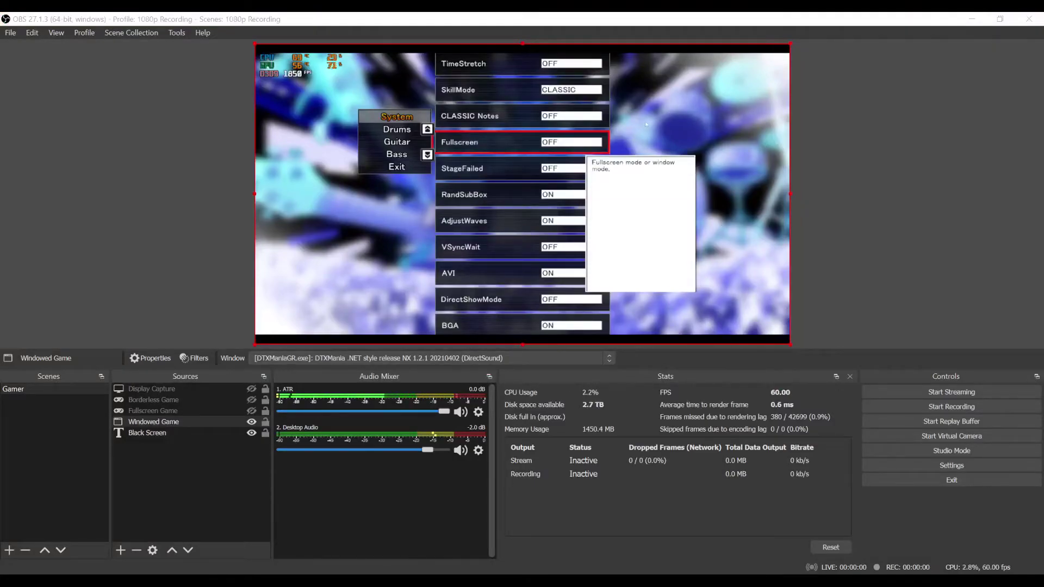
key(Up)
key(Up)
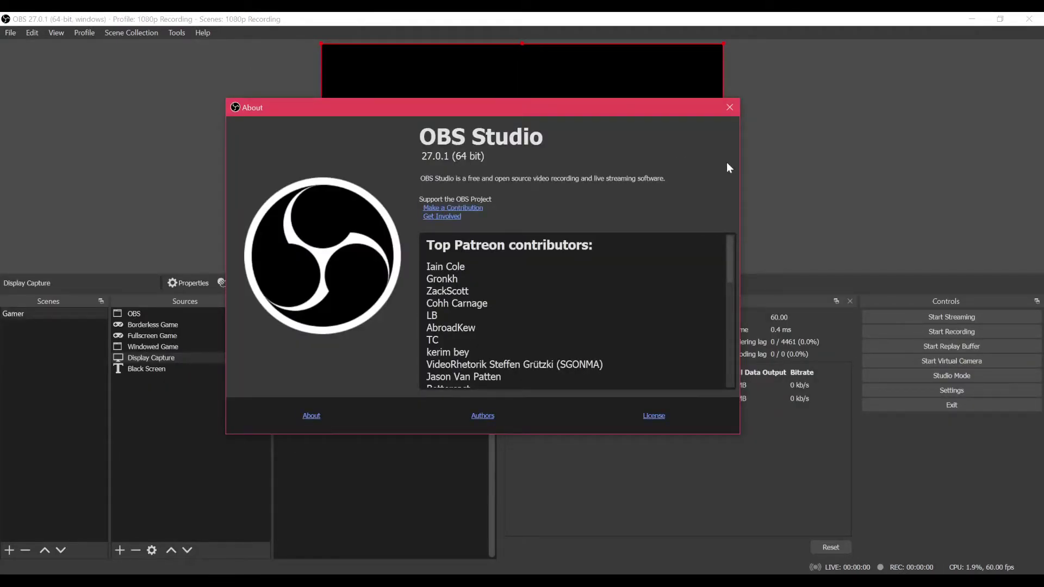
- Close the About window, set Borderless Game to capture [League of Legends.exe]: League of Legends (TM) Client, and show the source
click(729, 107)
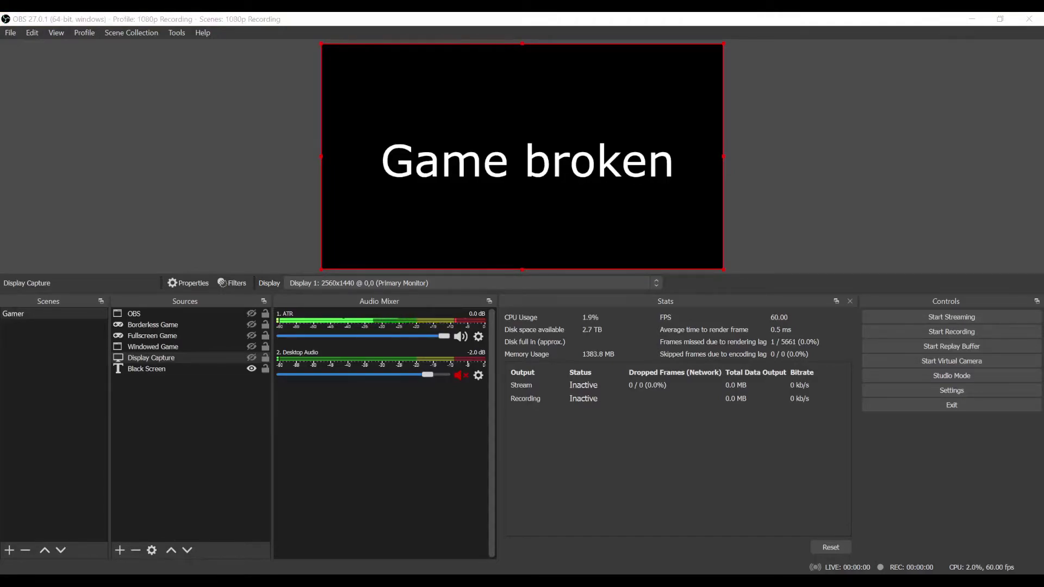
click(249, 353)
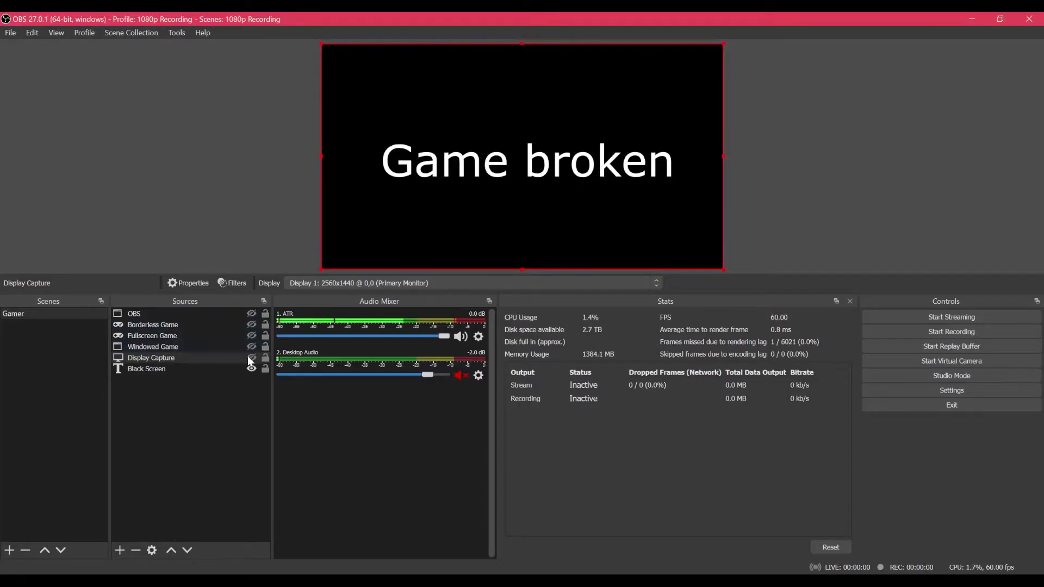
click(232, 326)
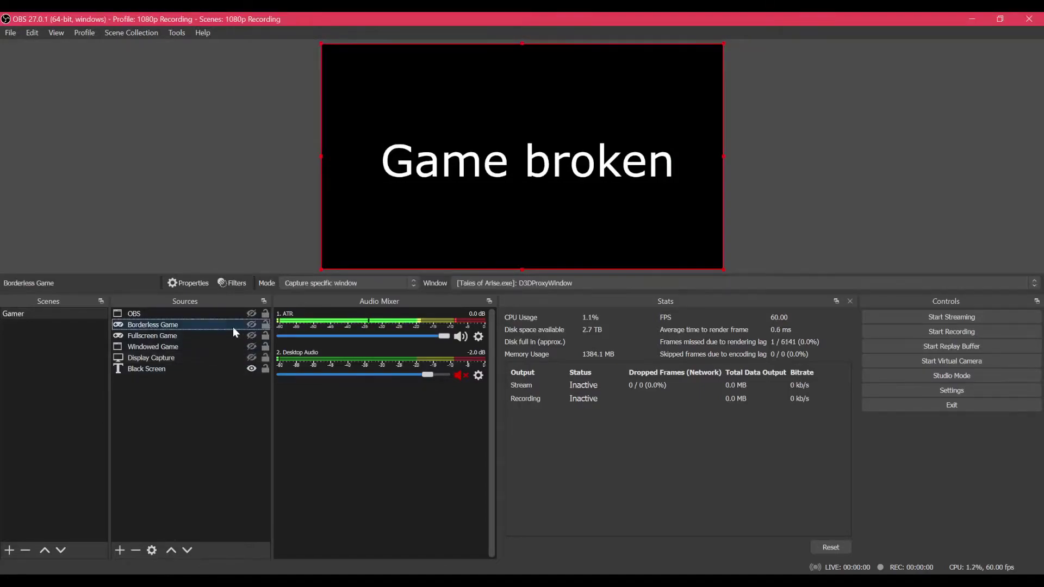
click(521, 284)
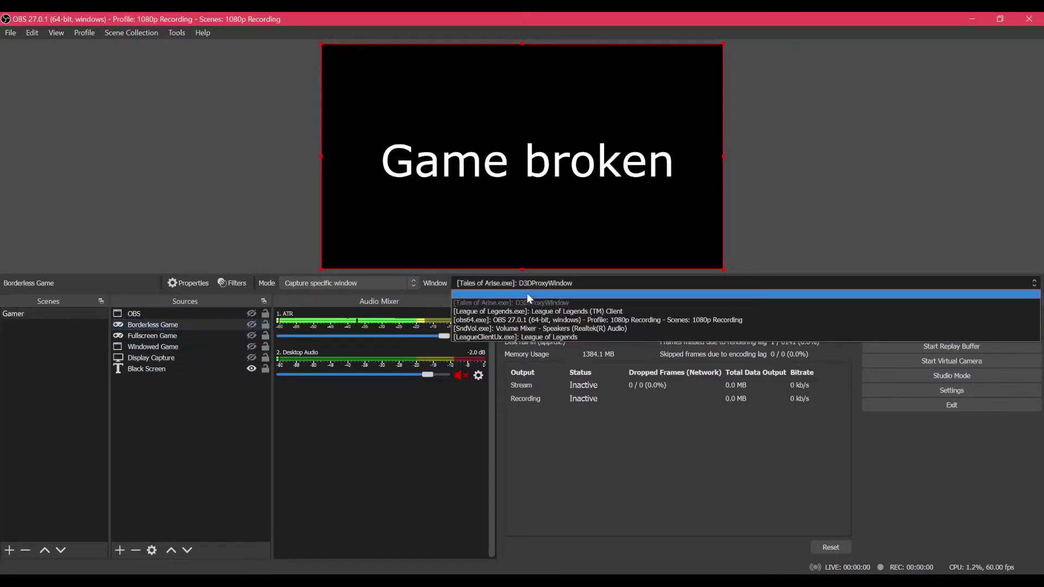
click(573, 311)
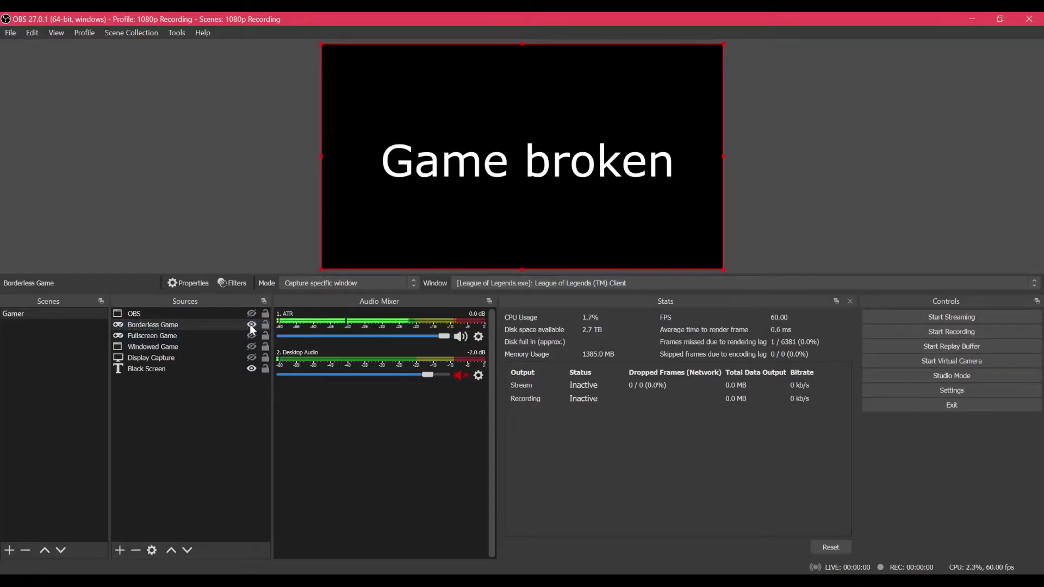
key(alt+Tab)
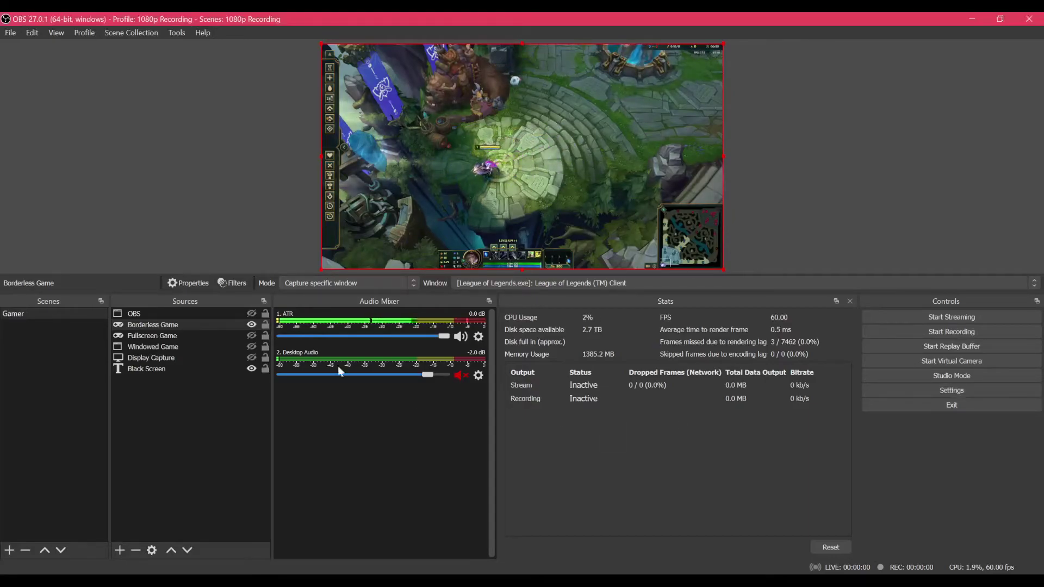
- Hide the Borderless Game source, and show and select the Fullscreen Game source
click(251, 325)
click(251, 335)
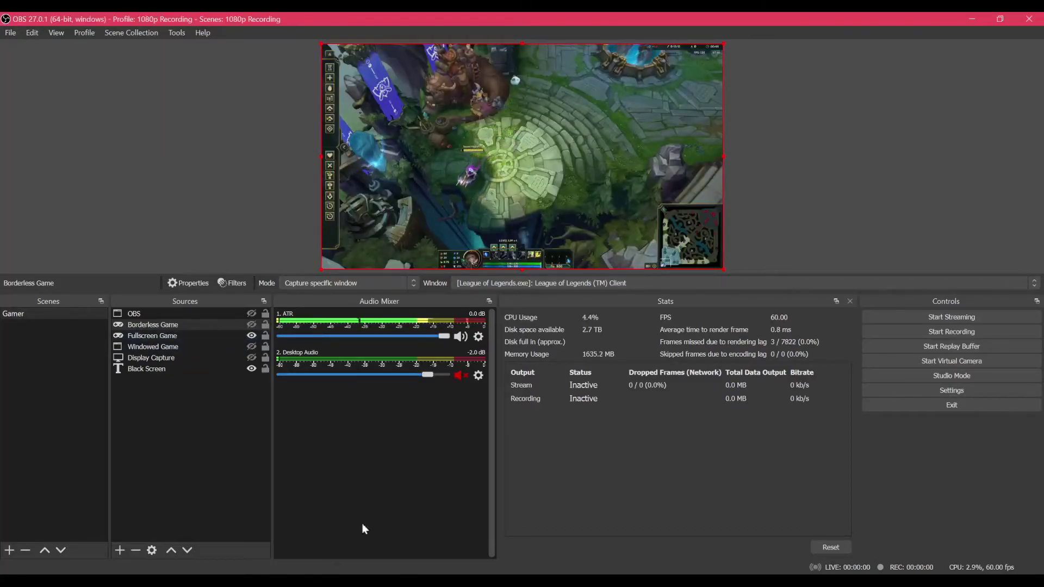
click(155, 337)
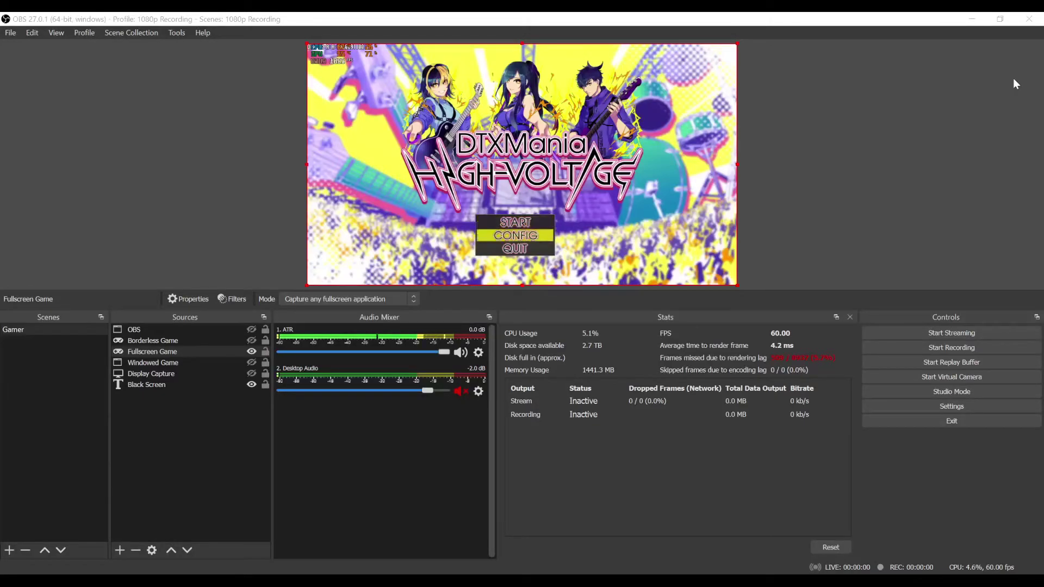
- Open DTXMania's CONFIG screen and go to the Fullscreen option in the System settings
key(Return)
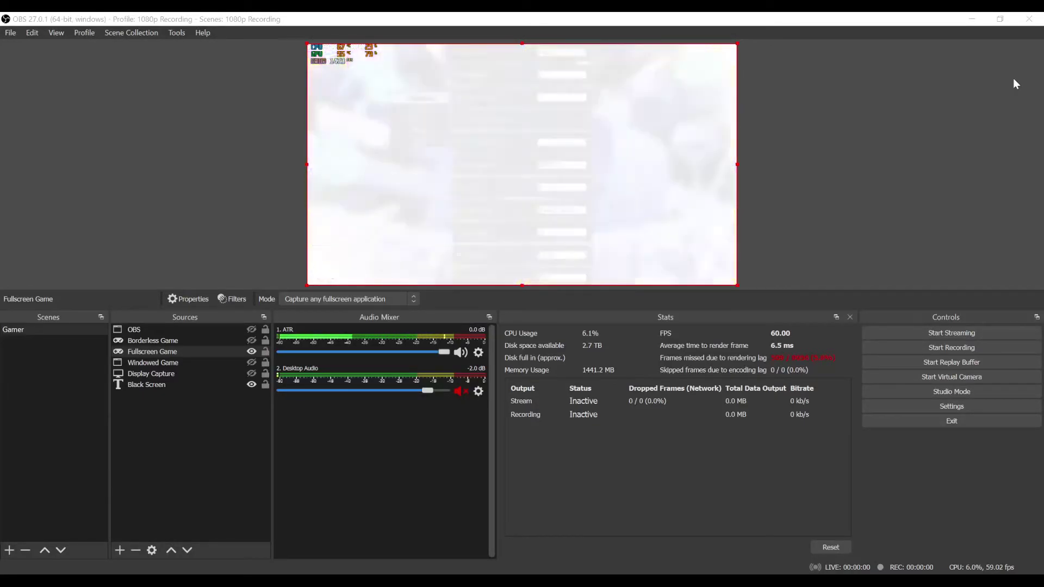
key(Up)
key(Up)
key(Up)
key(Up)
key(Up)
key(Up)
key(Up)
key(Up)
key(Up)
key(Up)
key(Up)
key(Up)
key(Up)
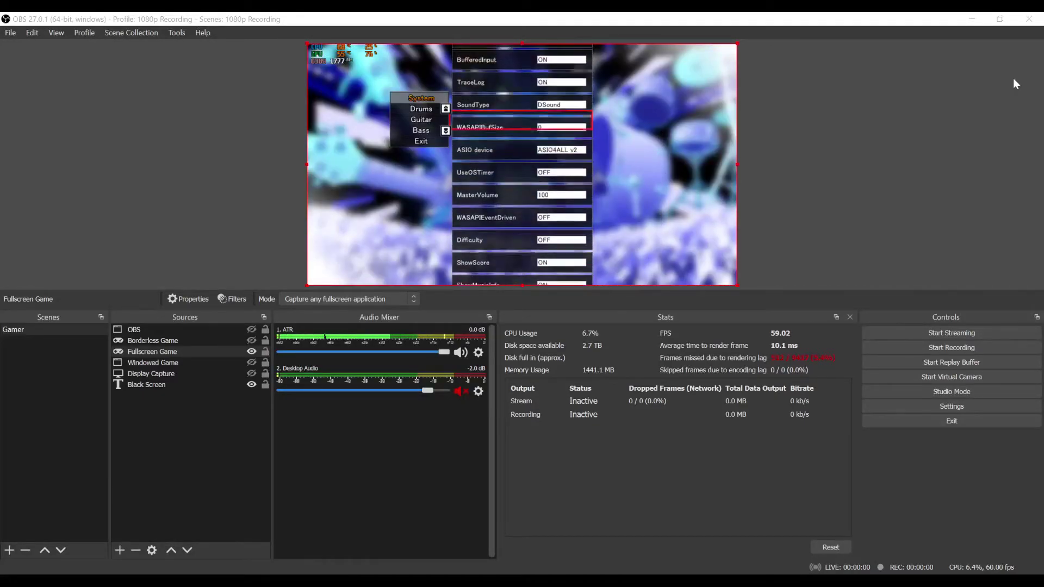
key(Up)
key(Up)
key(Up)
key(Up)
key(Up)
key(Up)
key(Up)
key(Up)
key(Up)
key(Up)
key(Up)
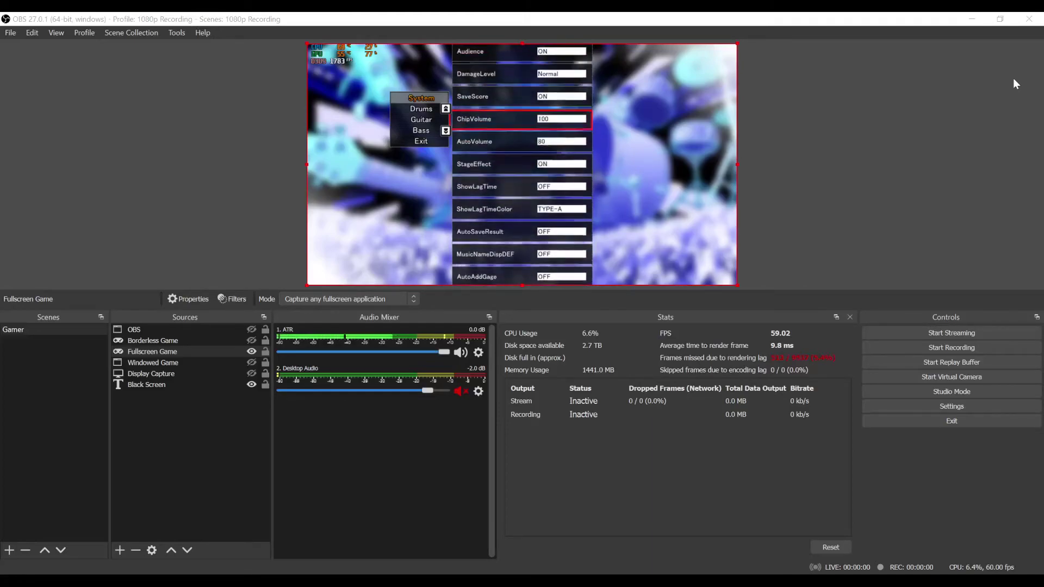
key(Up)
key(Up)
key(Up)
key(Up)
key(Up)
key(Up)
key(Up)
key(Up)
key(Up)
key(Up)
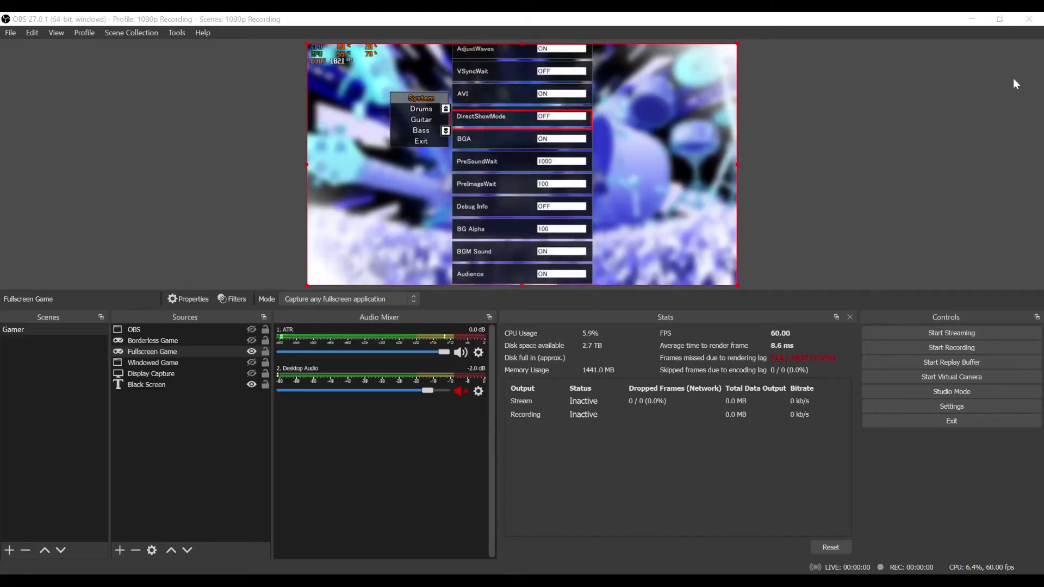
key(Up)
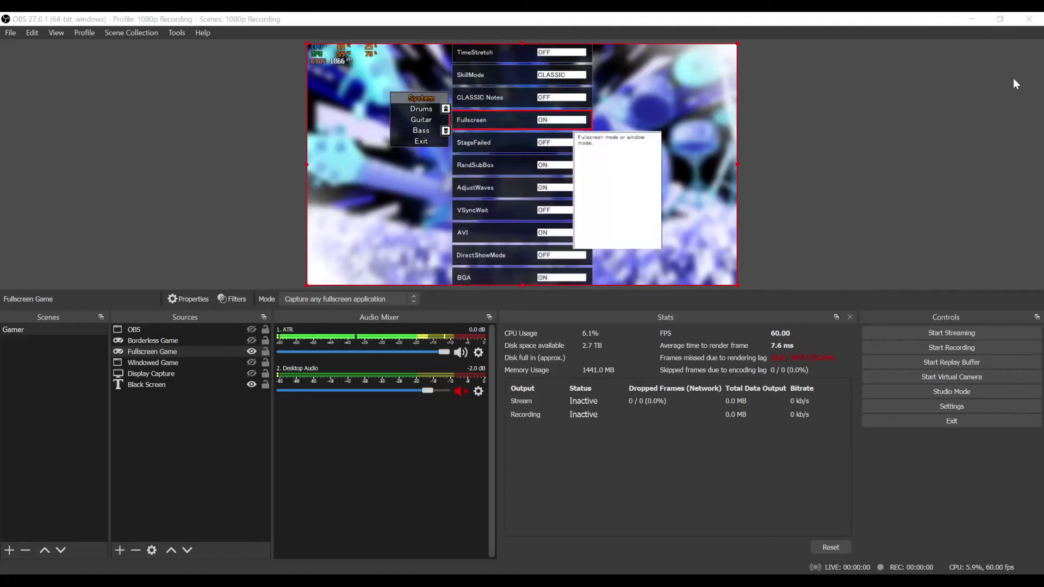